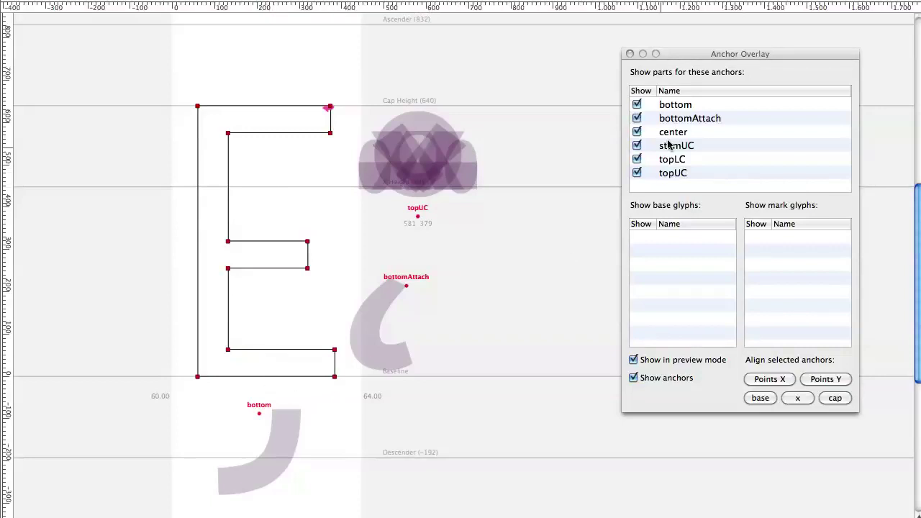
Select the bottom anchor and hide previews for topUC, topLC, stemUC, center, bottomAttach and bottom.
{"action": "left_click", "coordinate": [690, 108]}
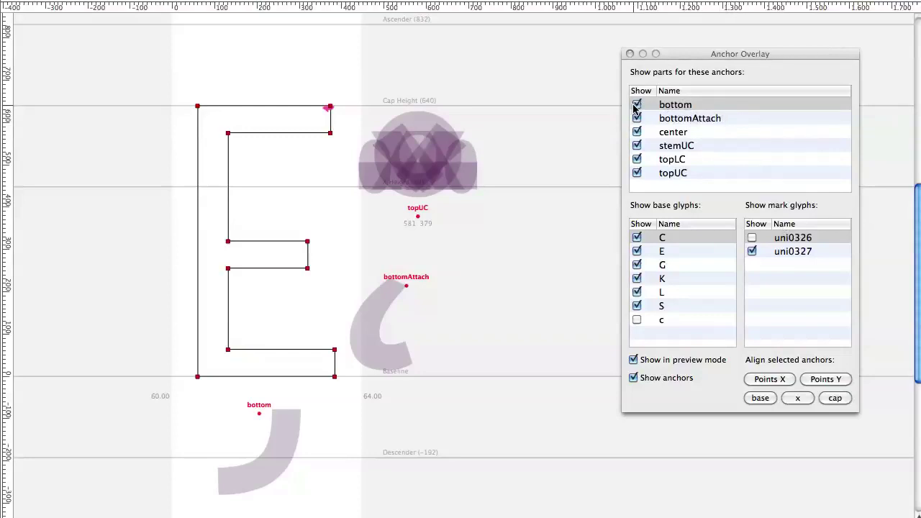
{"action": "left_click", "coordinate": [637, 172]}
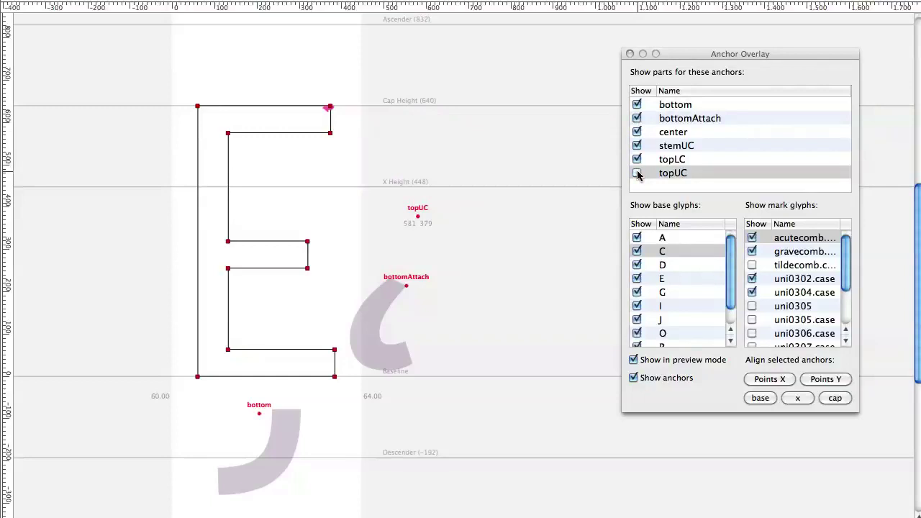
{"action": "left_click", "coordinate": [637, 173]}
{"action": "left_click", "coordinate": [637, 173]}
{"action": "left_click", "coordinate": [637, 159]}
{"action": "left_click", "coordinate": [637, 145]}
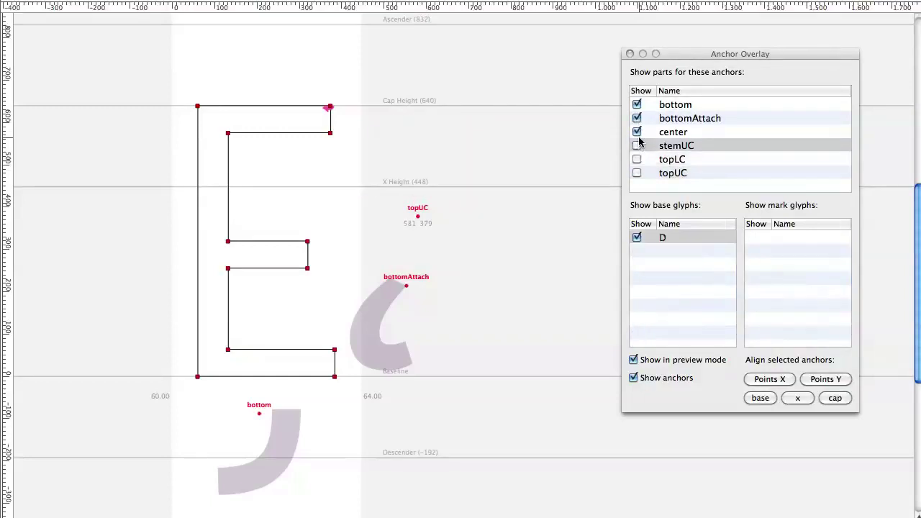
{"action": "left_click", "coordinate": [637, 132]}
{"action": "left_click", "coordinate": [637, 118]}
{"action": "left_click", "coordinate": [637, 105]}
Show every anchor's previews again and select bottomAttach, listing E, I, a, e and uni0328.
{"action": "left_click", "coordinate": [637, 104]}
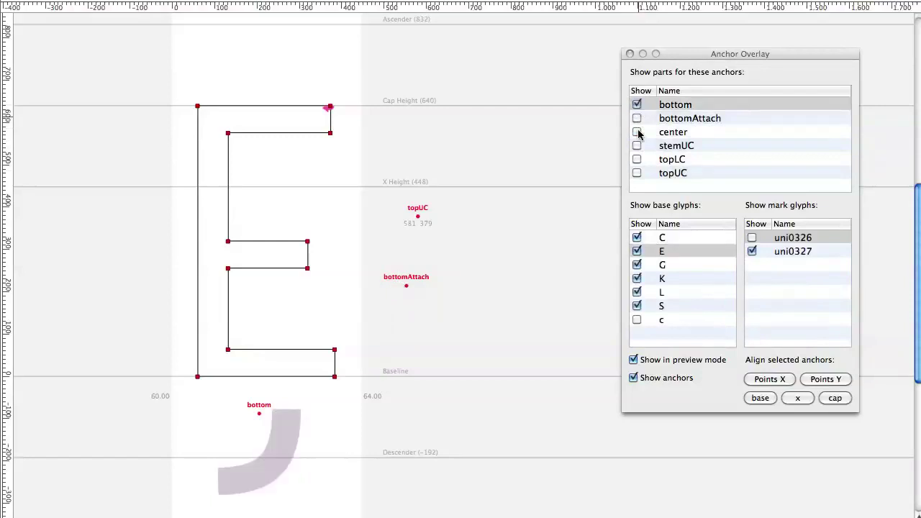
{"action": "left_click", "coordinate": [637, 173]}
{"action": "left_click", "coordinate": [637, 159]}
{"action": "left_click", "coordinate": [637, 145]}
{"action": "left_click", "coordinate": [637, 132]}
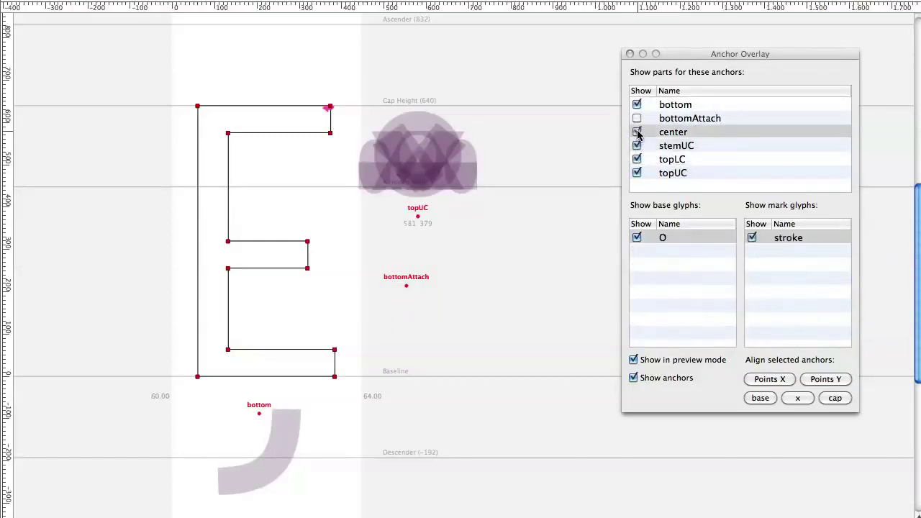
{"action": "left_click", "coordinate": [637, 119]}
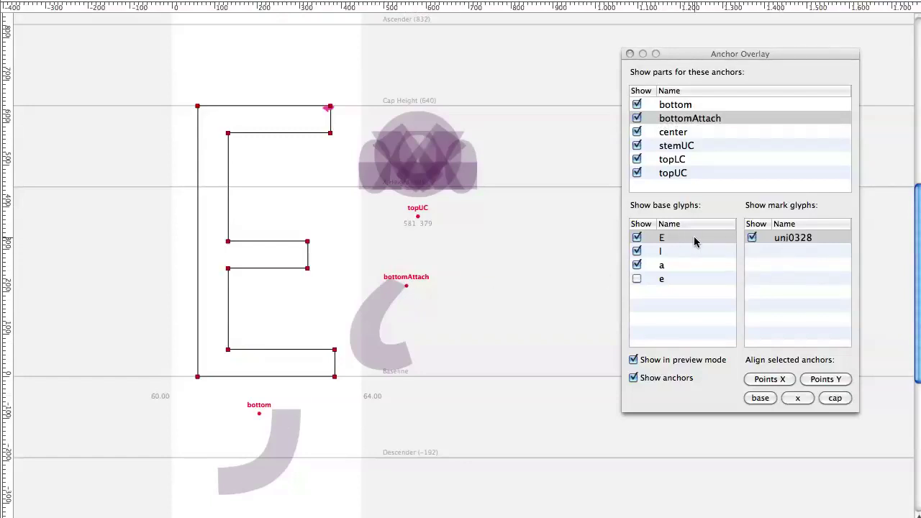
{"action": "double_click", "coordinate": [797, 239]}
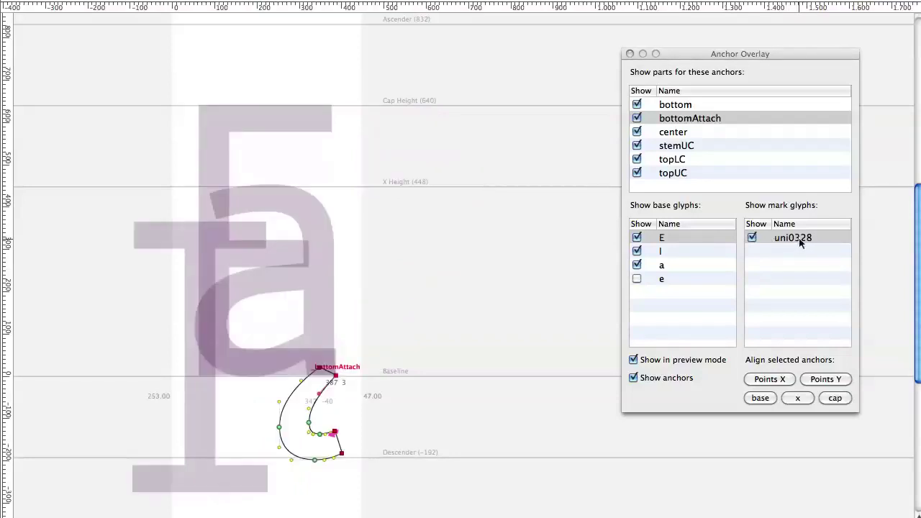
{"action": "double_click", "coordinate": [703, 236]}
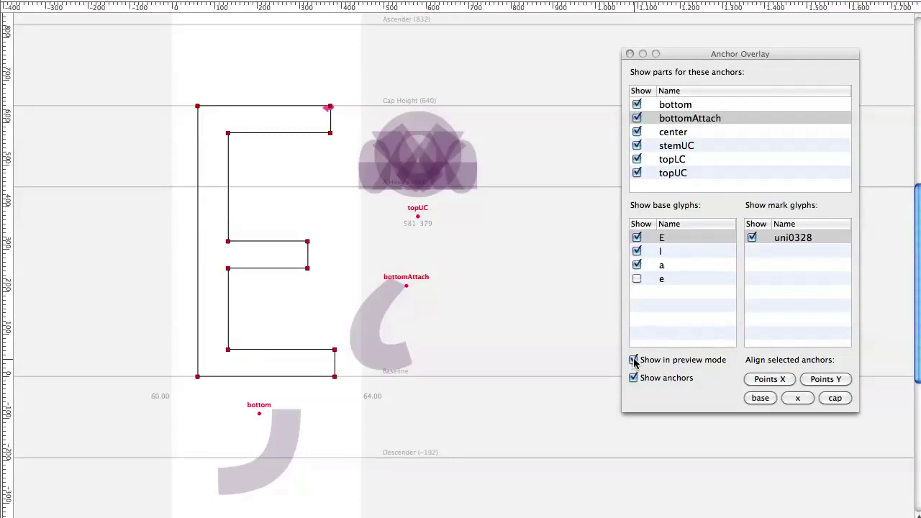
{"action": "key", "text": "space"}
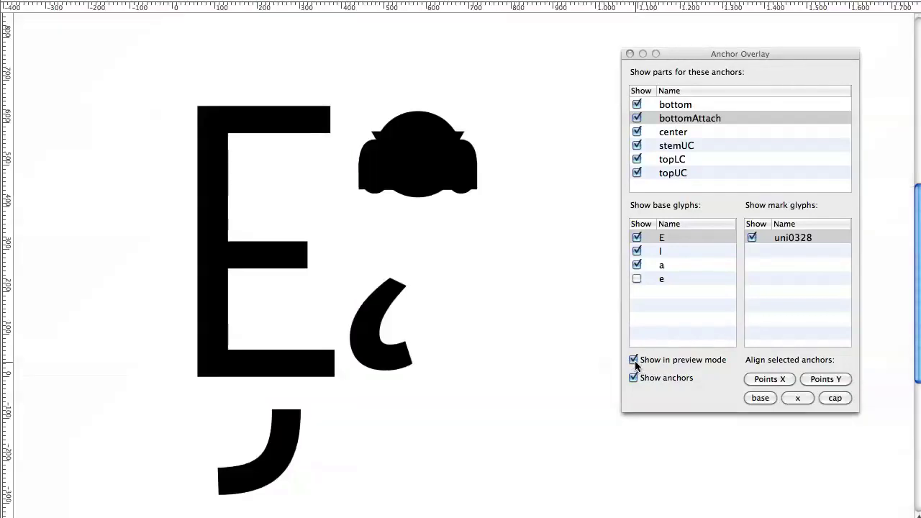
{"action": "left_click", "coordinate": [634, 360]}
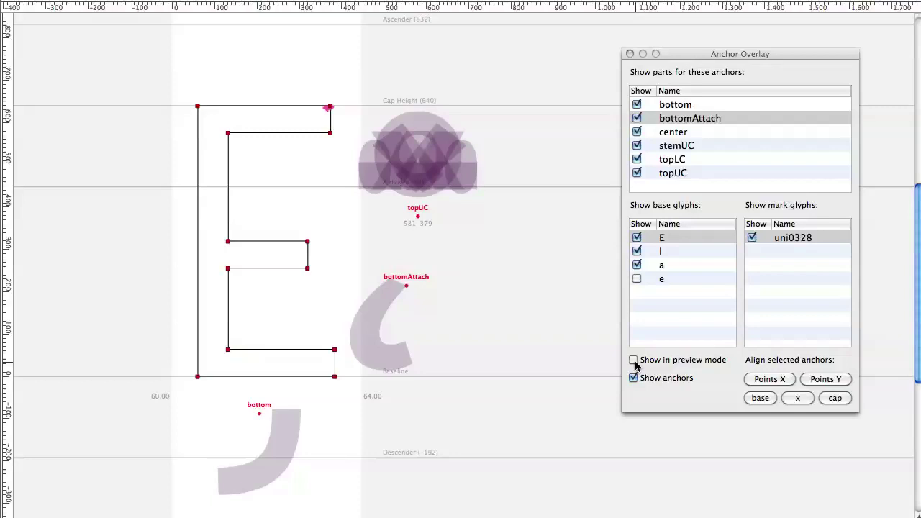
{"action": "key", "text": "space"}
{"action": "left_click", "coordinate": [635, 360]}
Select topUC and hide the acute, grave, uni0302.case and uni0304.case mark previews.
{"action": "left_click", "coordinate": [689, 175]}
{"action": "left_click", "coordinate": [751, 238]}
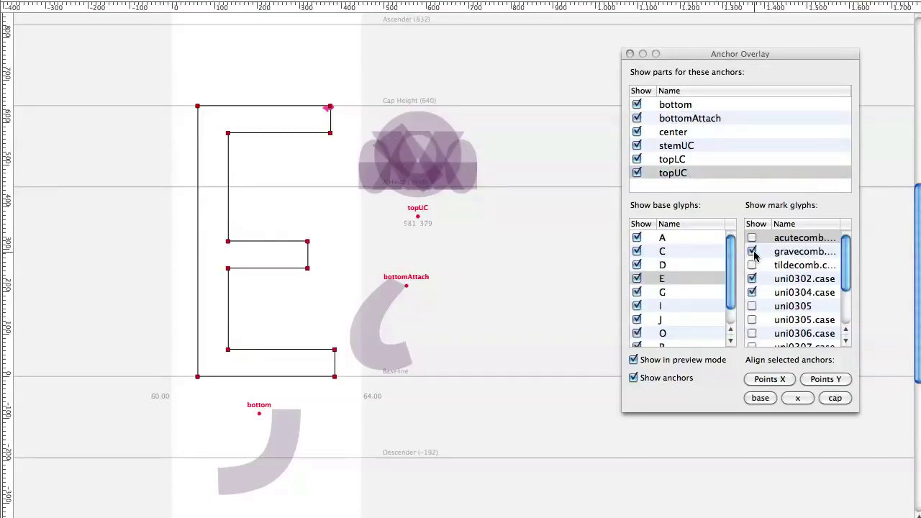
{"action": "left_click", "coordinate": [752, 251]}
{"action": "left_click", "coordinate": [752, 279]}
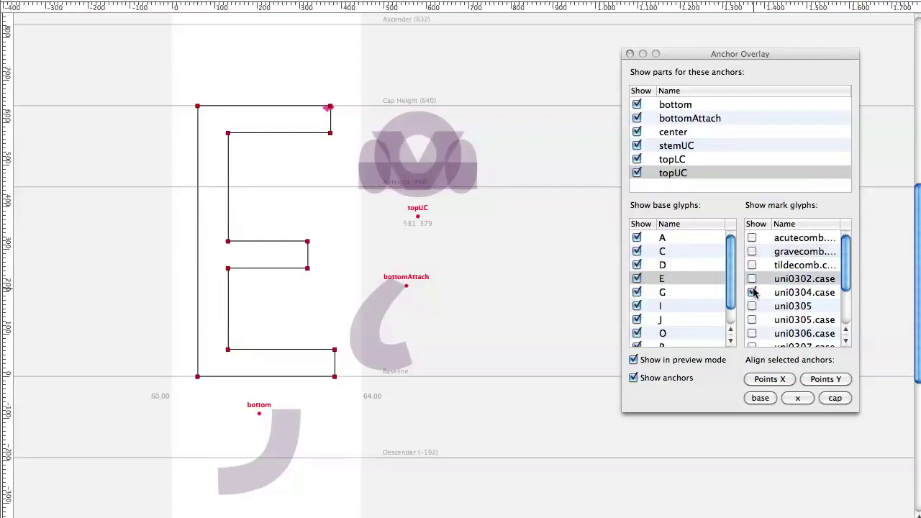
{"action": "left_click", "coordinate": [752, 292]}
{"action": "scroll", "coordinate": [767, 298], "scroll_direction": "down", "scroll_amount": 3}
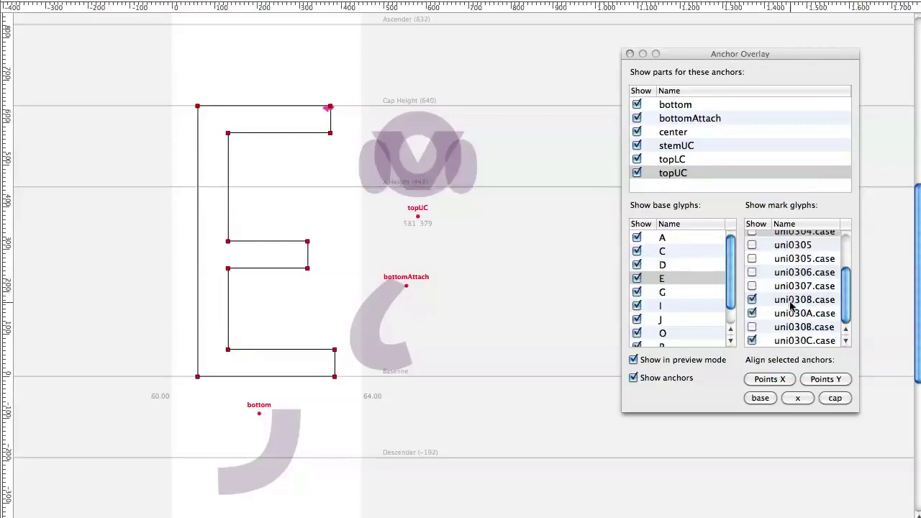
Hide the ring and dieresis previews, leaving only the uni030C.case caron checked.
{"action": "left_click", "coordinate": [752, 341]}
{"action": "left_click", "coordinate": [752, 313]}
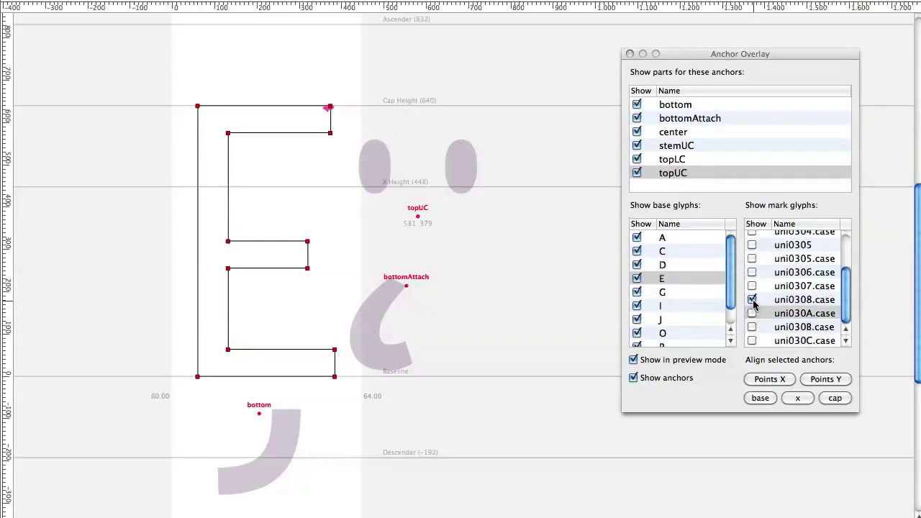
{"action": "left_click", "coordinate": [752, 299]}
{"action": "left_click", "coordinate": [752, 313]}
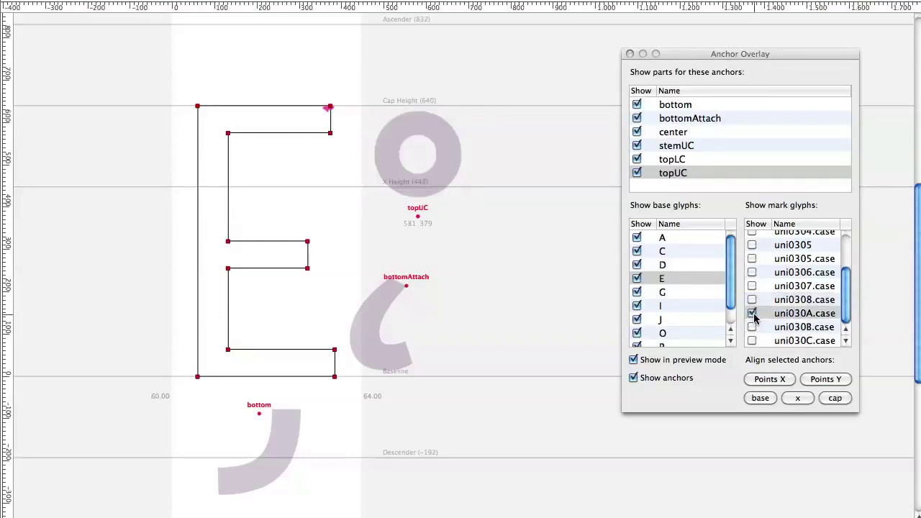
{"action": "left_click", "coordinate": [752, 313]}
{"action": "left_click", "coordinate": [752, 341]}
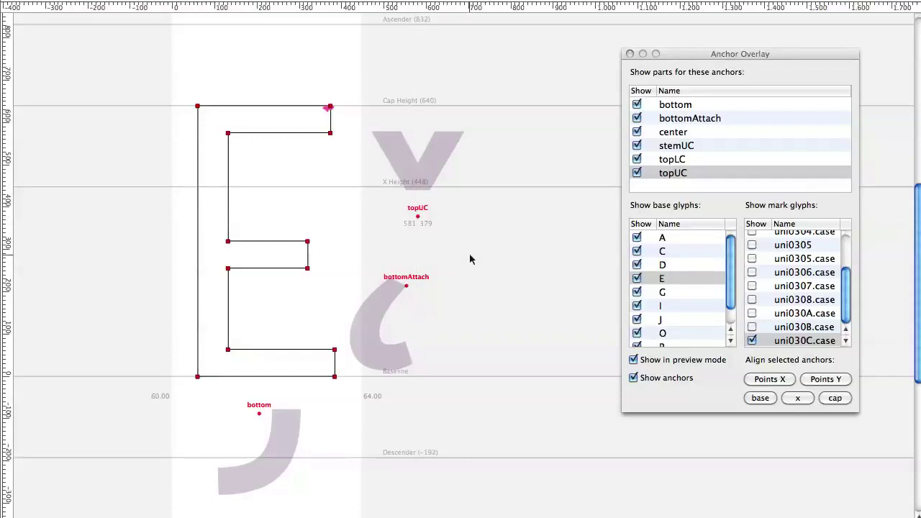
Step E's topUC anchor from baseline through x-height up to cap height at 581, 640.
{"action": "left_click", "coordinate": [760, 399]}
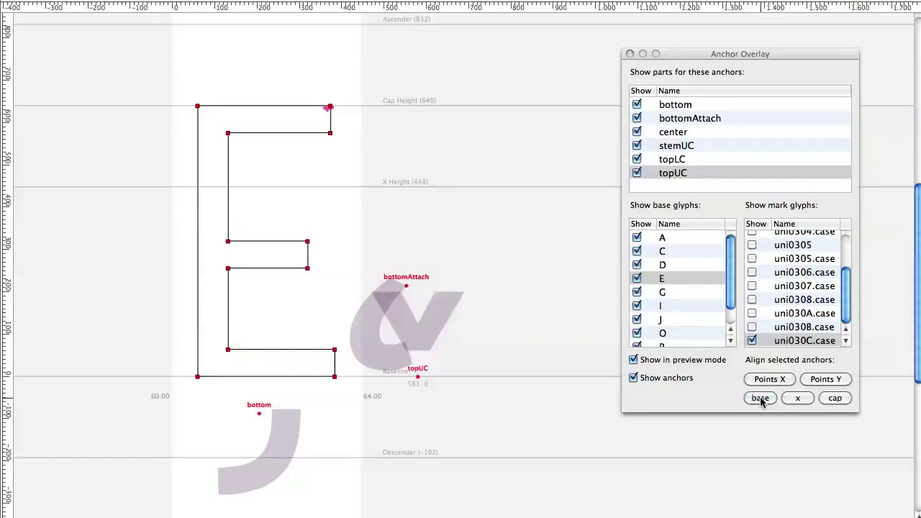
{"action": "left_click", "coordinate": [799, 399]}
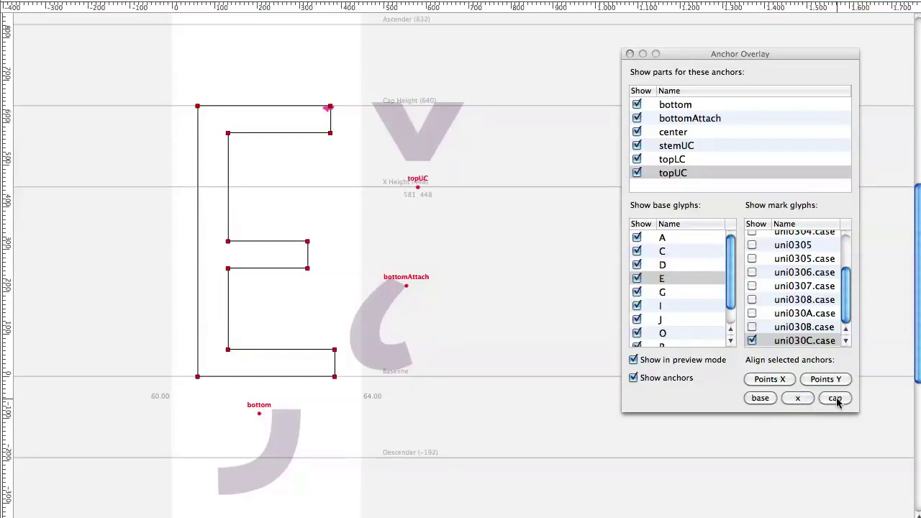
{"action": "left_click", "coordinate": [835, 400]}
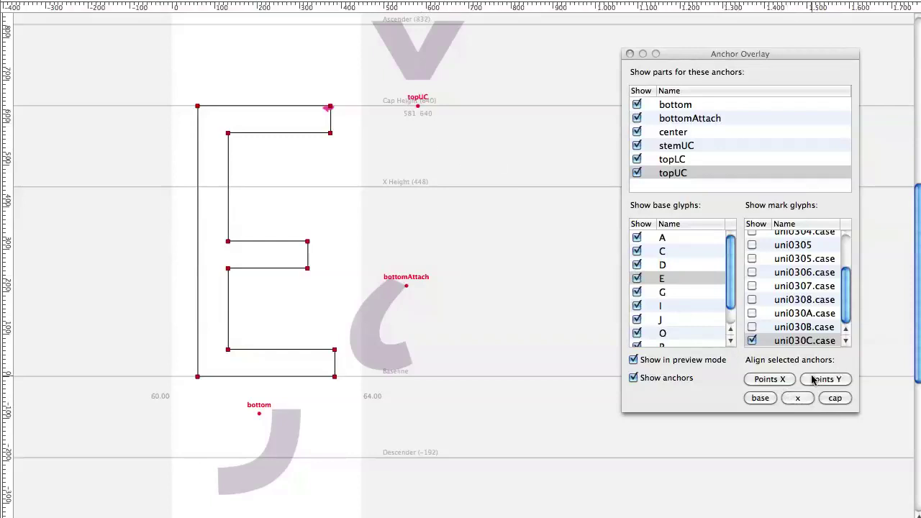
Select the E's two top corner points and centre topUC between them at 217, 640.
{"action": "left_click", "coordinate": [774, 386]}
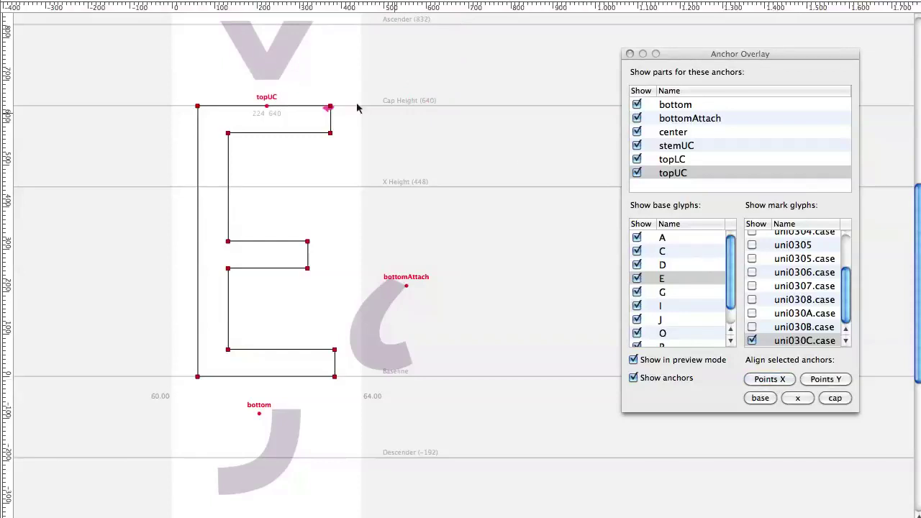
{"action": "left_click_drag", "start_coordinate": [189, 96], "coordinate": [365, 118]}
{"action": "left_click", "coordinate": [769, 379]}
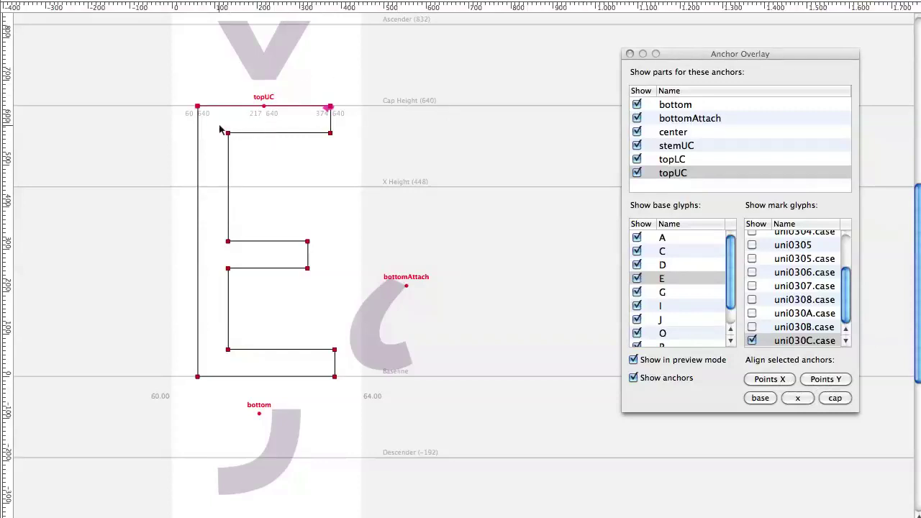
Align the topUC anchor to the E's inner top-edge points, then deselect them.
{"action": "left_click_drag", "start_coordinate": [221, 130], "coordinate": [358, 148]}
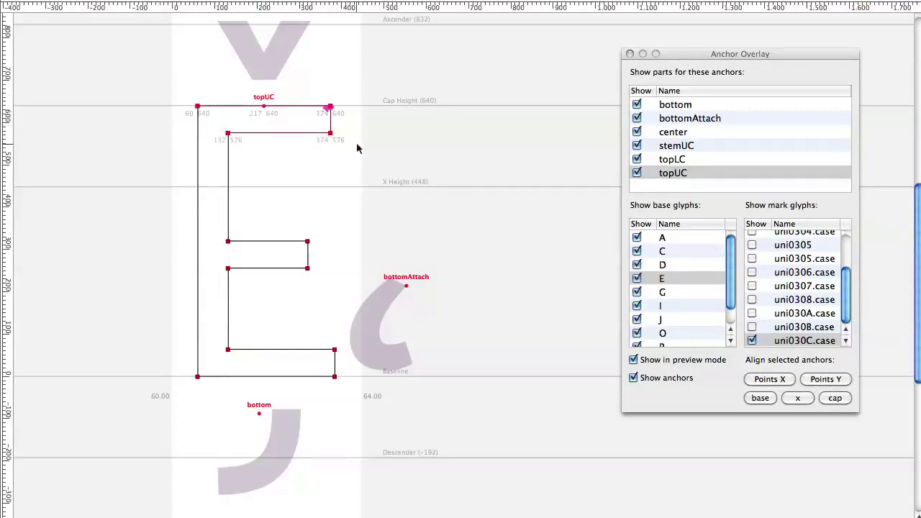
{"action": "left_click", "coordinate": [828, 379]}
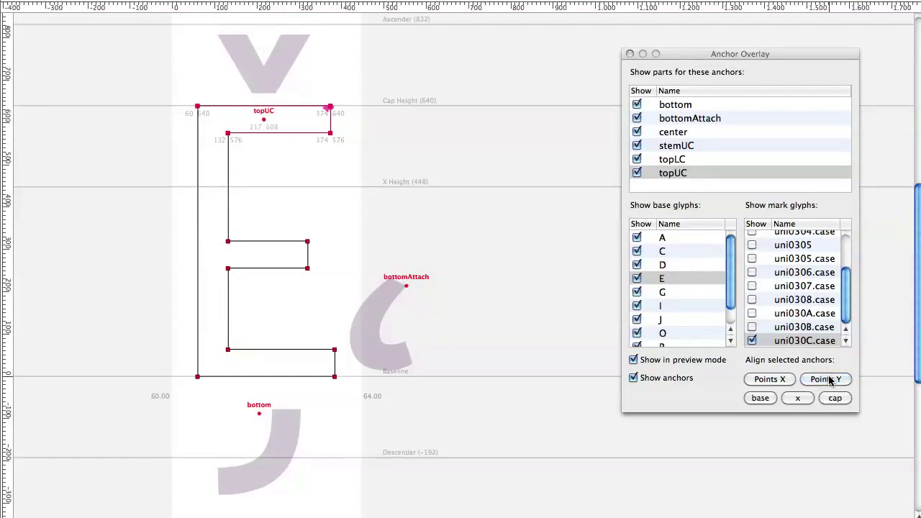
{"action": "left_click", "coordinate": [768, 379]}
{"action": "left_click", "coordinate": [343, 117]}
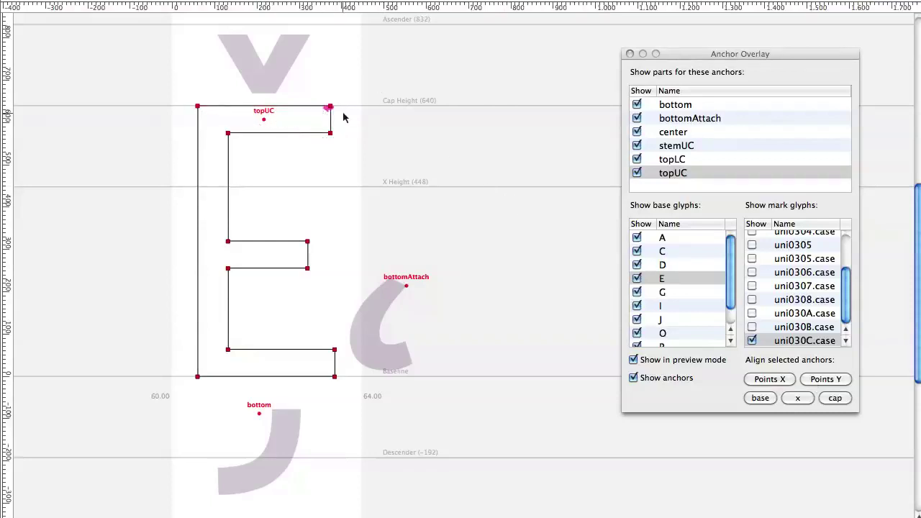
Seat the bottomAttach and bottom anchors on the baseline, aligned with the E's bottom corner points.
{"action": "left_click", "coordinate": [335, 376]}
{"action": "left_click", "coordinate": [769, 379]}
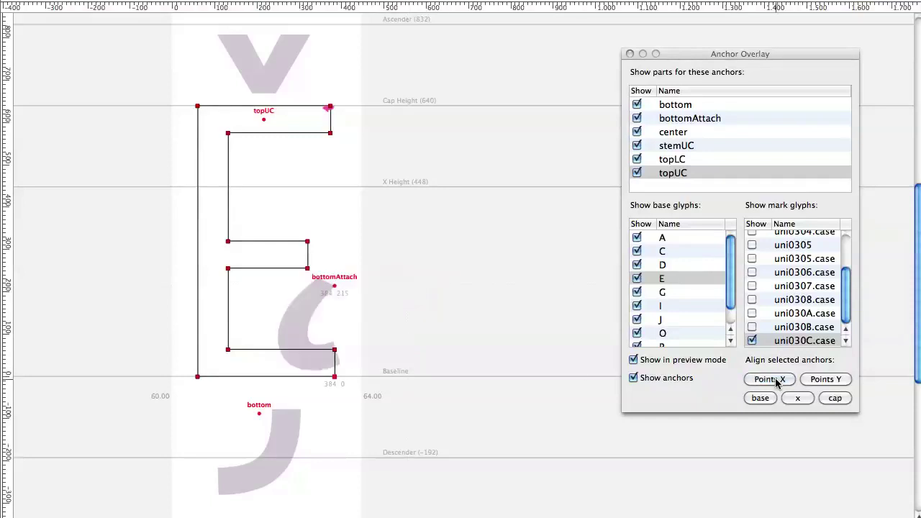
{"action": "left_click", "coordinate": [824, 383]}
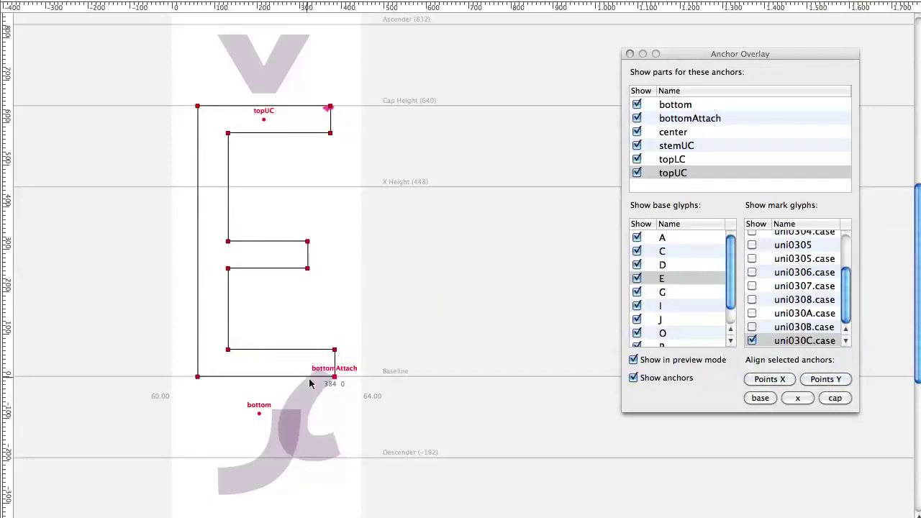
{"action": "left_click", "coordinate": [258, 415]}
{"action": "left_click_drag", "start_coordinate": [195, 376], "coordinate": [358, 388]}
{"action": "left_click", "coordinate": [763, 398]}
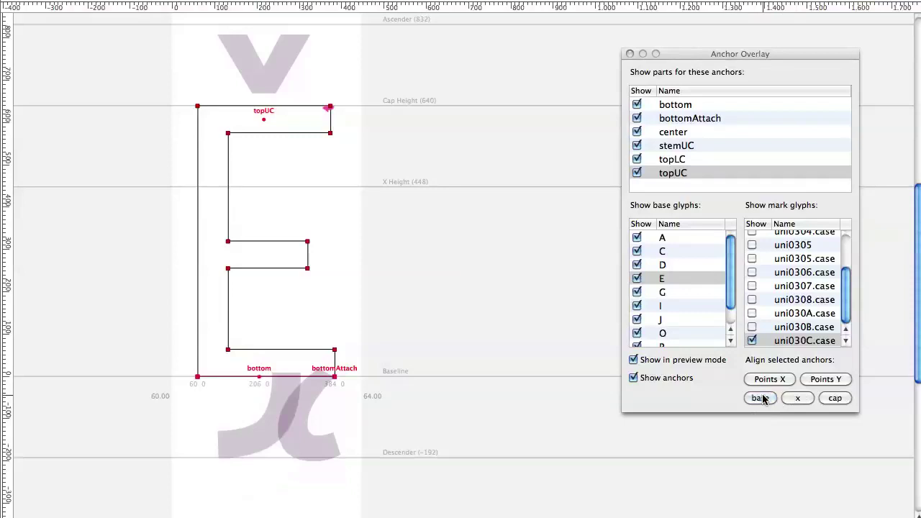
{"action": "left_click", "coordinate": [773, 380]}
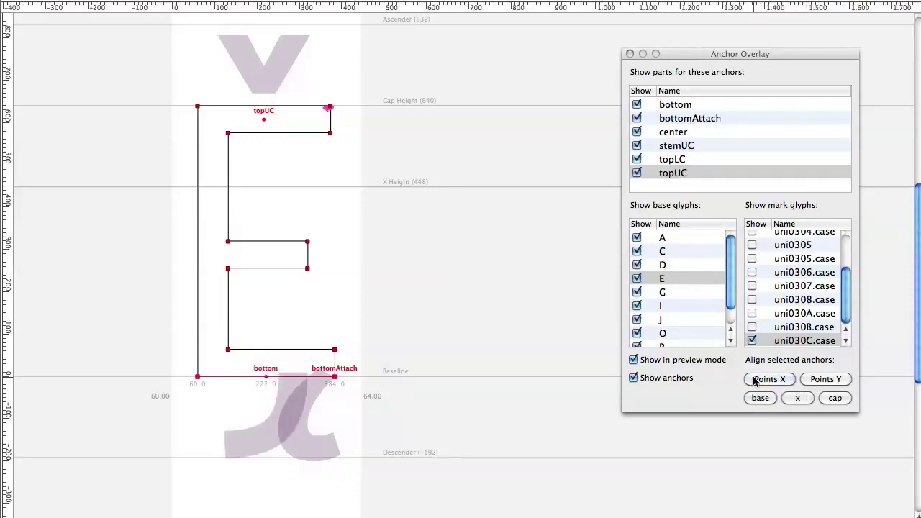
Preview the filled E and hide the uni0328 ogonek preview for bottomAttach.
{"action": "key", "text": "space"}
{"action": "left_click_drag", "start_coordinate": [849, 283], "coordinate": [852, 253]}
{"action": "left_click", "coordinate": [688, 122]}
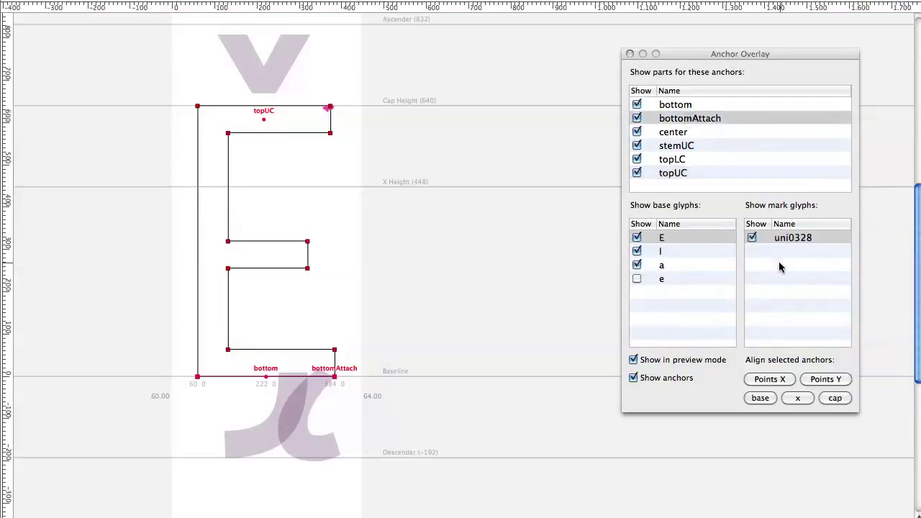
{"action": "left_click", "coordinate": [752, 238]}
{"action": "key", "text": "space"}
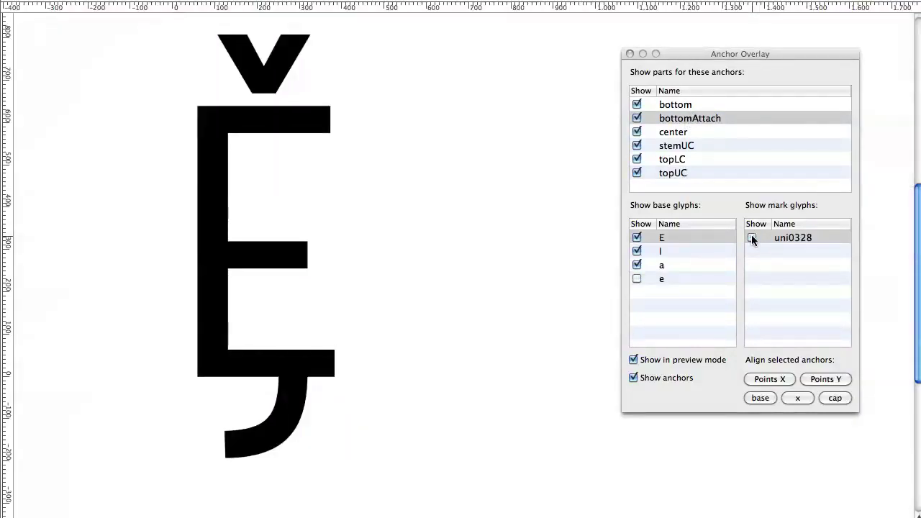
{"action": "key", "text": "space"}
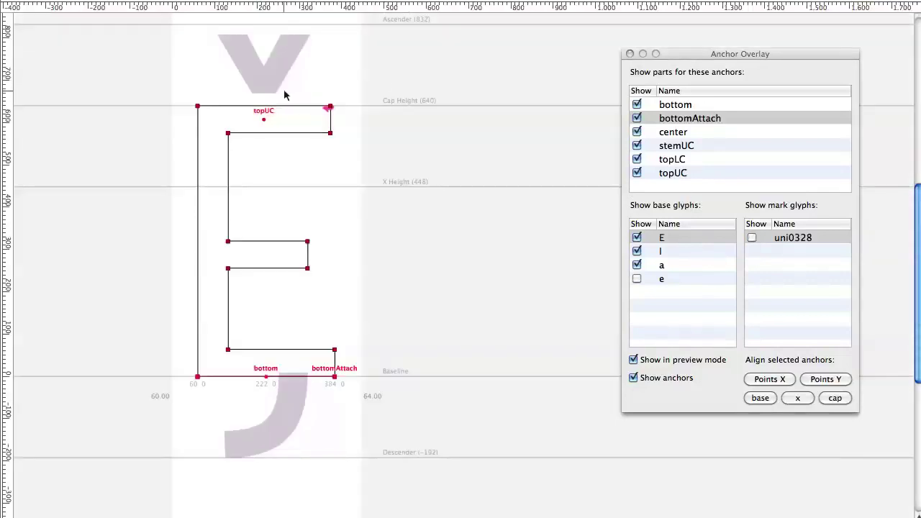
Put topUC on cap height centred horizontally, preview the E with caron, then switch to O.
{"action": "left_click", "coordinate": [264, 120]}
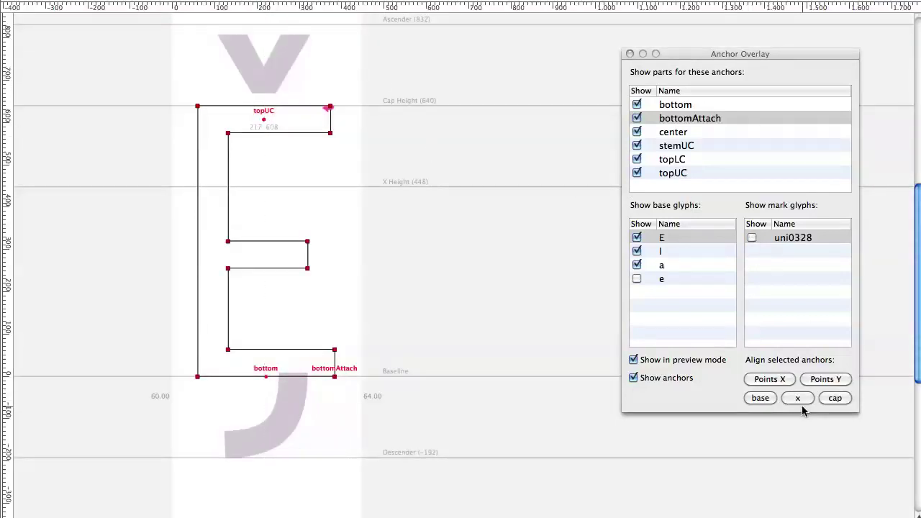
{"action": "left_click", "coordinate": [833, 398]}
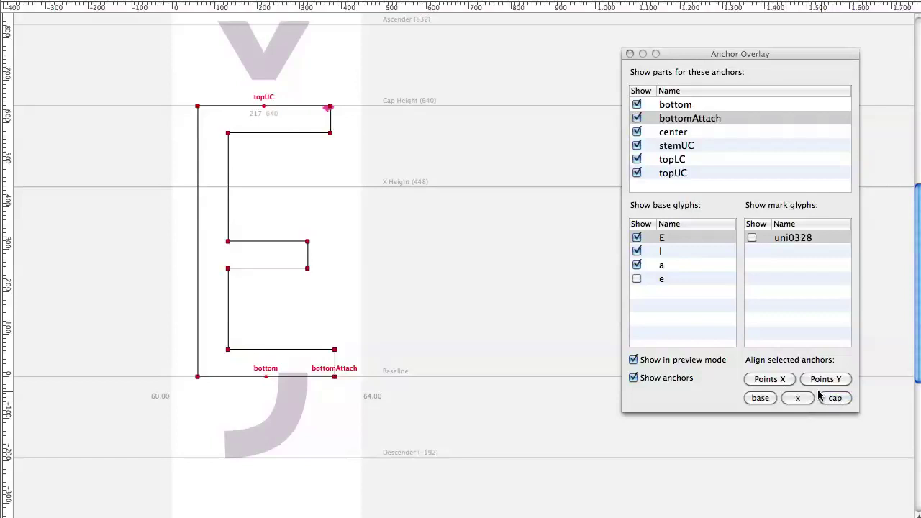
{"action": "left_click", "coordinate": [768, 379]}
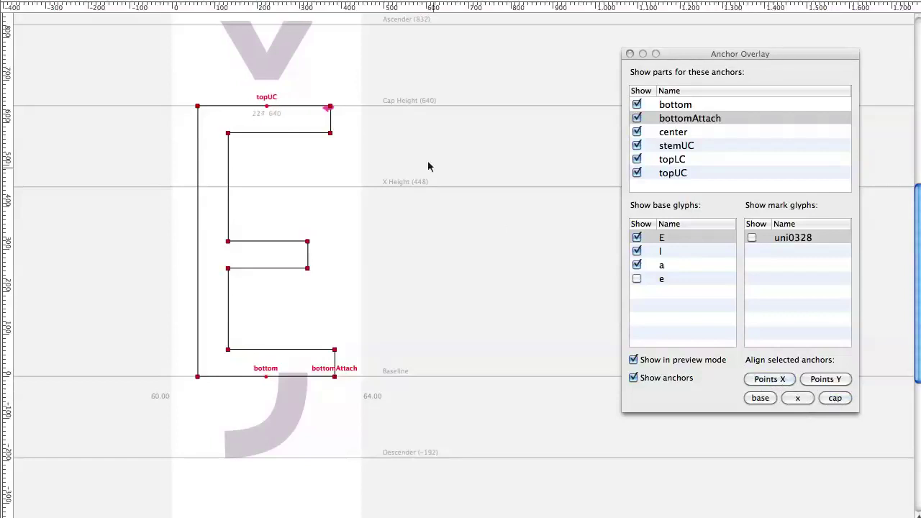
{"action": "key", "text": "space"}
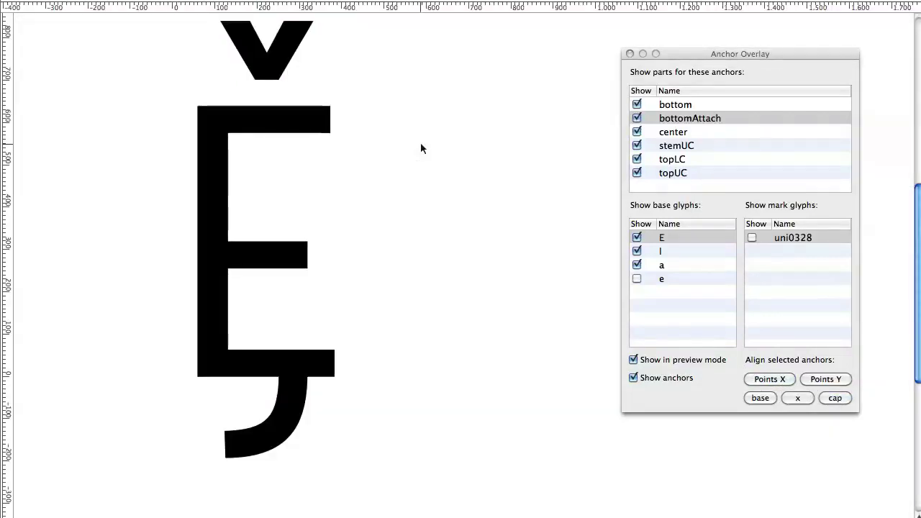
{"action": "key", "text": "Page_Down"}
{"action": "key", "text": "Page_Down"}
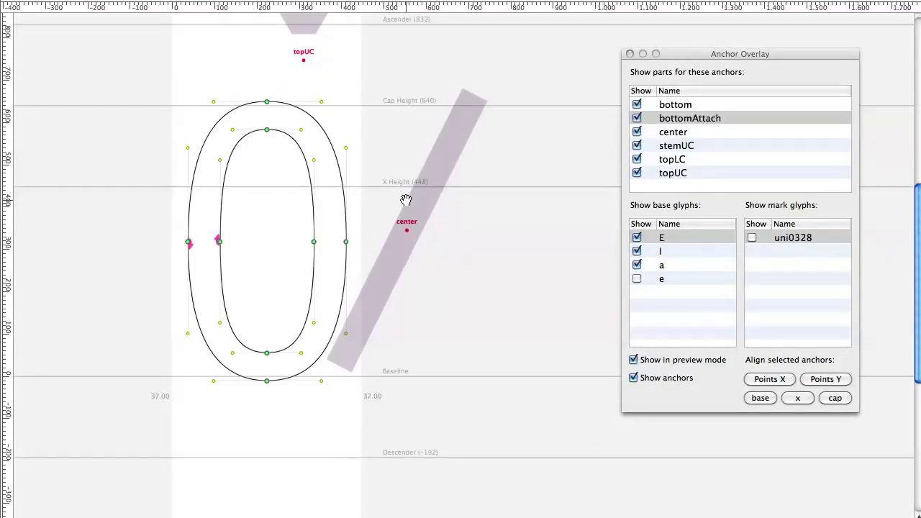
Centre the O's topUC anchor over its top points and drop it to cap height.
{"action": "left_click_drag", "start_coordinate": [406, 200], "coordinate": [398, 279]}
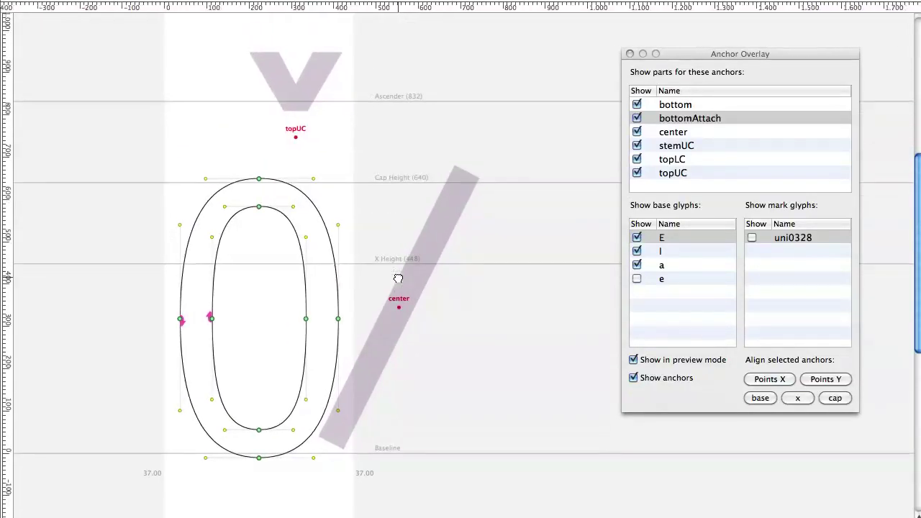
{"action": "left_click", "coordinate": [296, 138]}
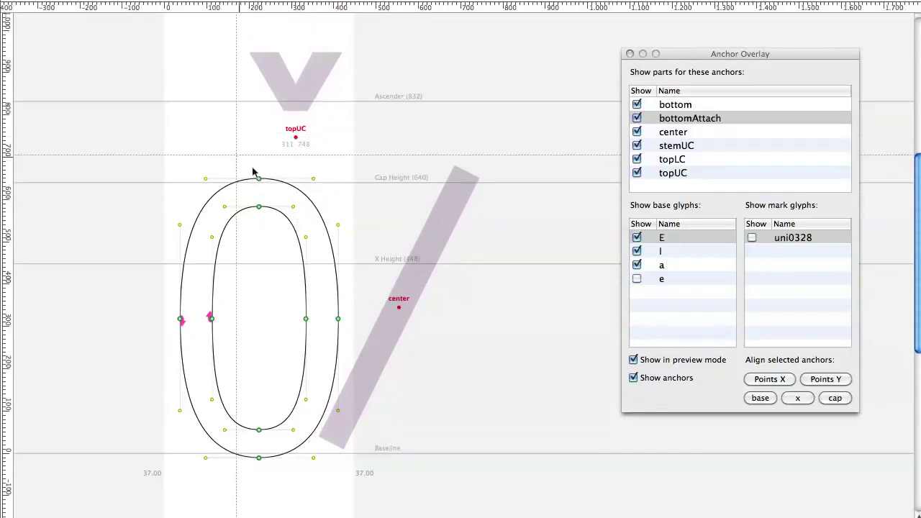
{"action": "left_click_drag", "start_coordinate": [245, 160], "coordinate": [277, 238]}
{"action": "left_click", "coordinate": [780, 378]}
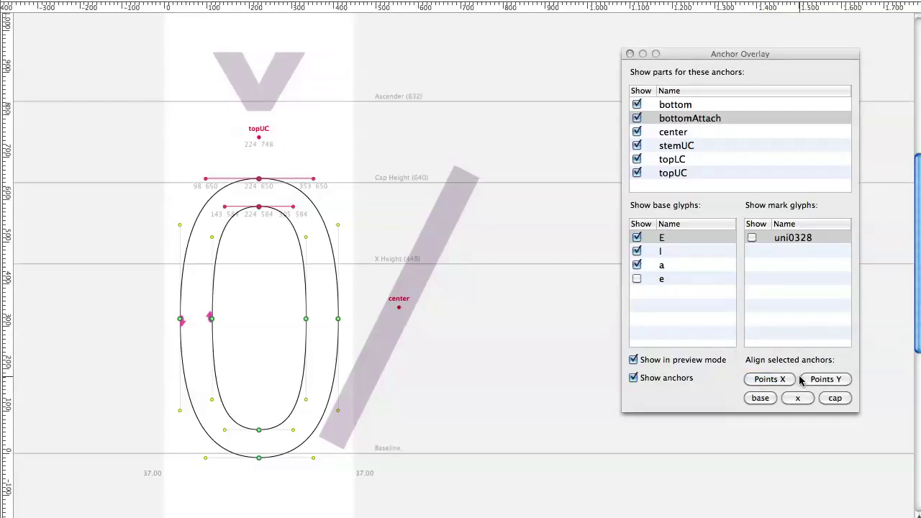
{"action": "left_click", "coordinate": [835, 400]}
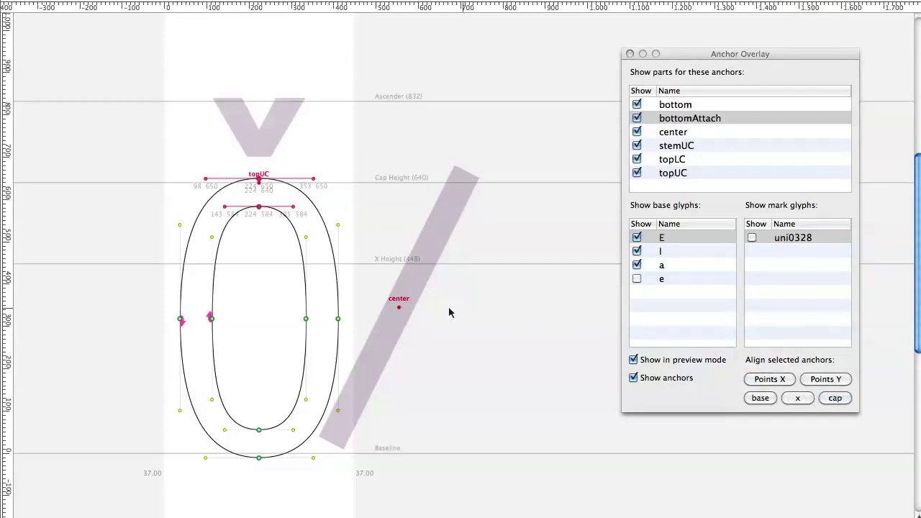
Centre the O's center anchor horizontally and vertically, previewing the slashed Ø with caron.
{"action": "left_click_drag", "start_coordinate": [105, 148], "coordinate": [378, 499]}
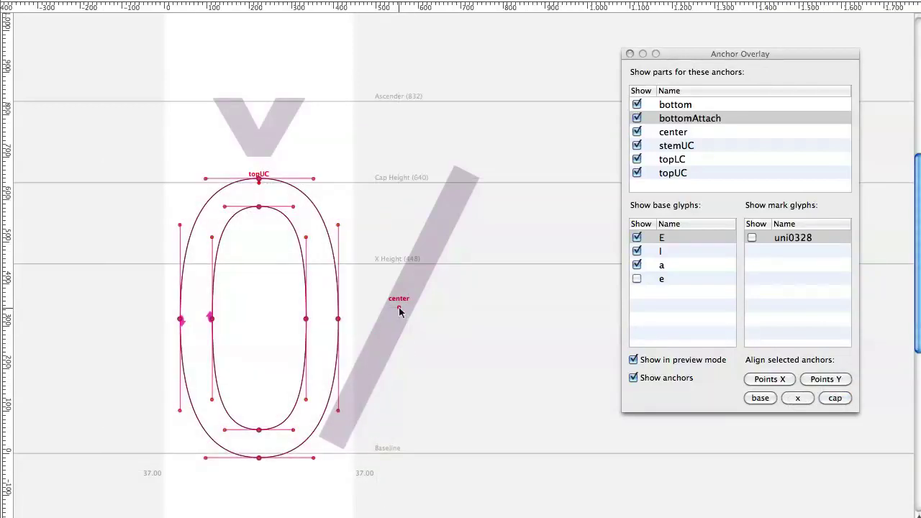
{"action": "left_click", "coordinate": [769, 379]}
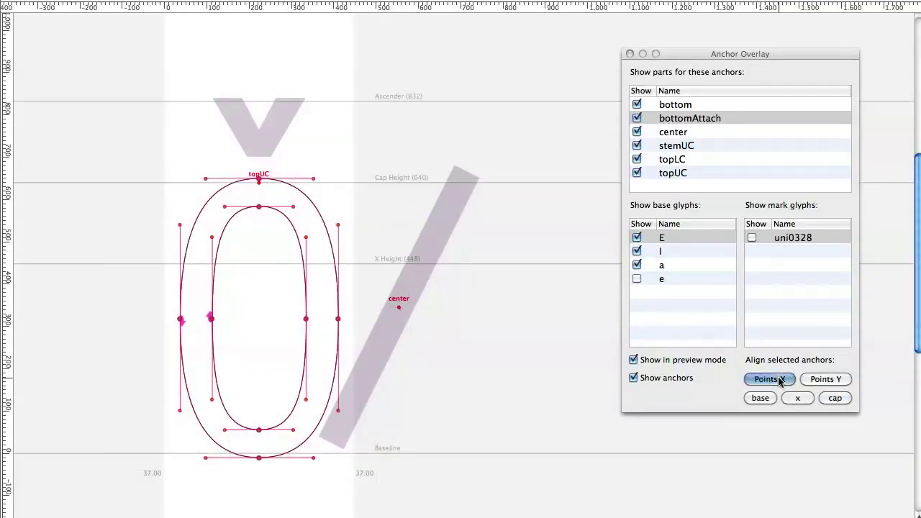
{"action": "left_click", "coordinate": [825, 380]}
{"action": "key", "text": "space"}
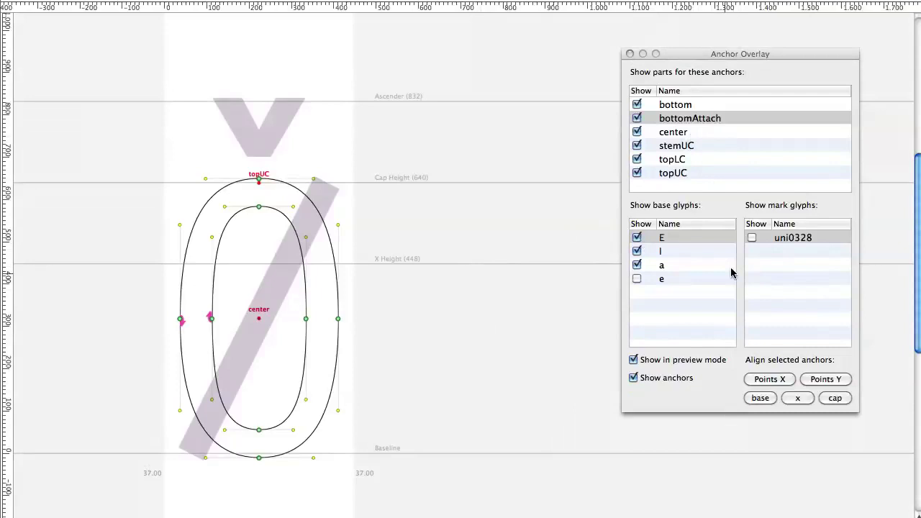
Toggle the l base glyph preview and browse the bottomAttach, stemUC, topLC and topUC anchor lists.
{"action": "left_click", "coordinate": [637, 252]}
{"action": "left_click", "coordinate": [636, 251]}
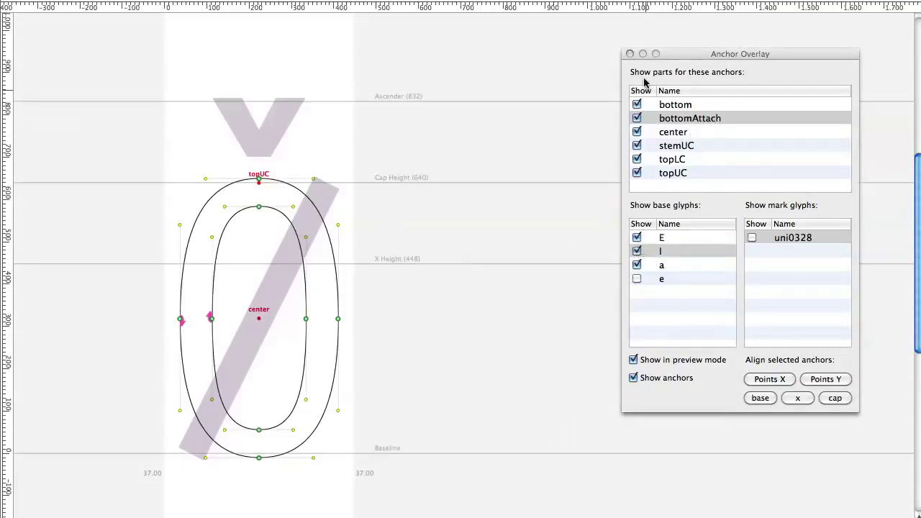
{"action": "left_click", "coordinate": [629, 55]}
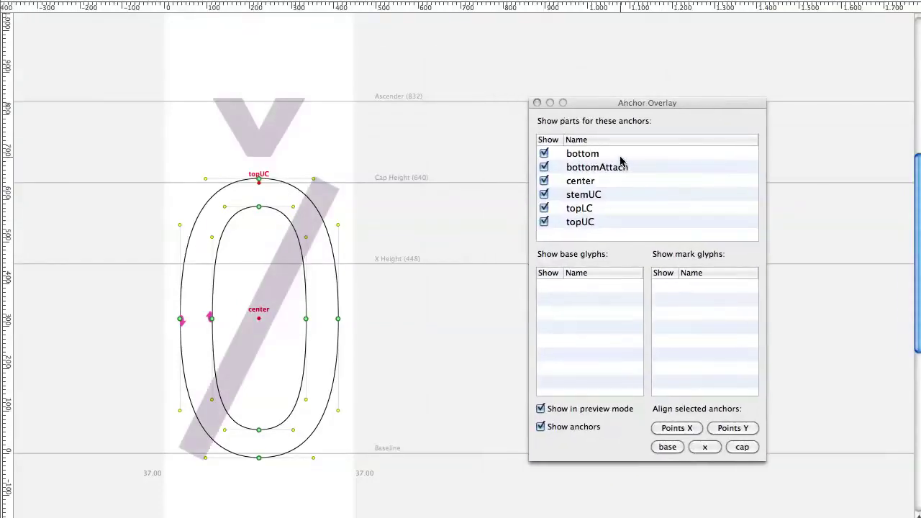
{"action": "left_click", "coordinate": [613, 166]}
{"action": "left_click", "coordinate": [606, 193]}
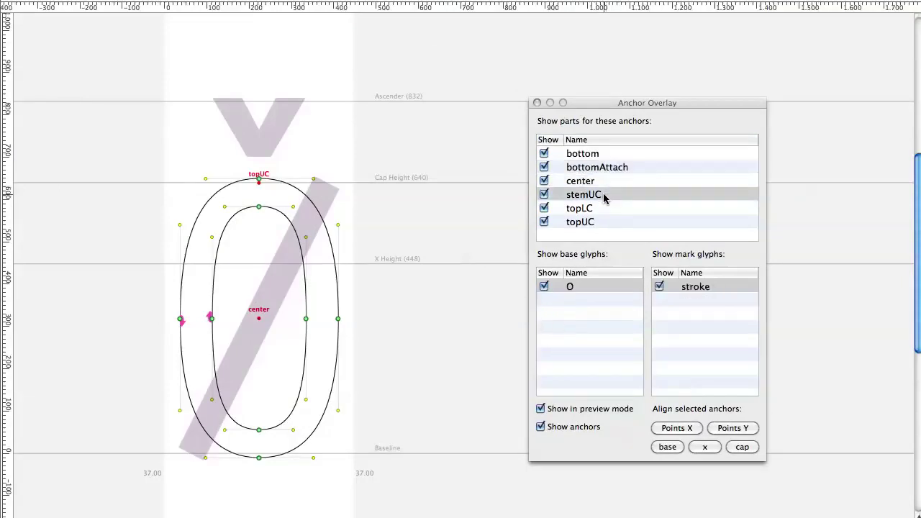
{"action": "left_click", "coordinate": [600, 213]}
{"action": "left_click", "coordinate": [601, 222]}
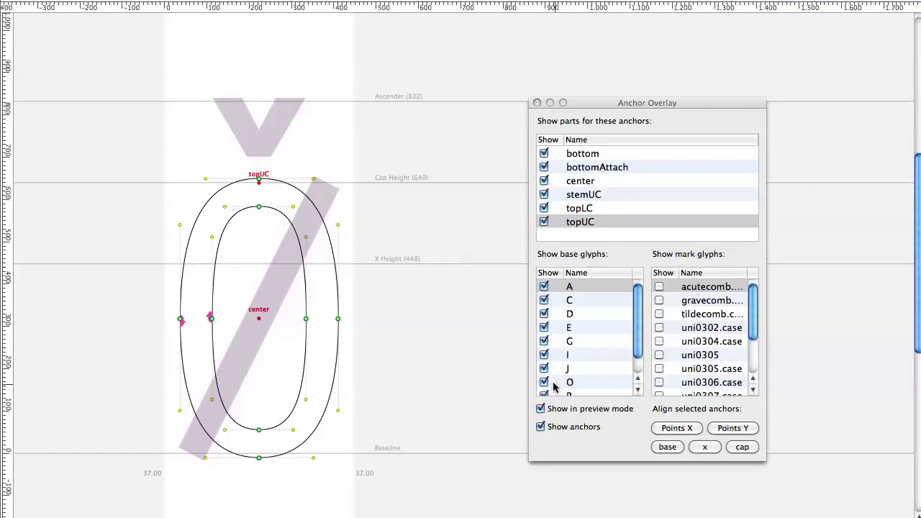
Toggle anchor display in the glyph view, preview the Ø with caron, then close Anchor Overlay.
{"action": "left_click", "coordinate": [542, 428]}
{"action": "key", "text": "space"}
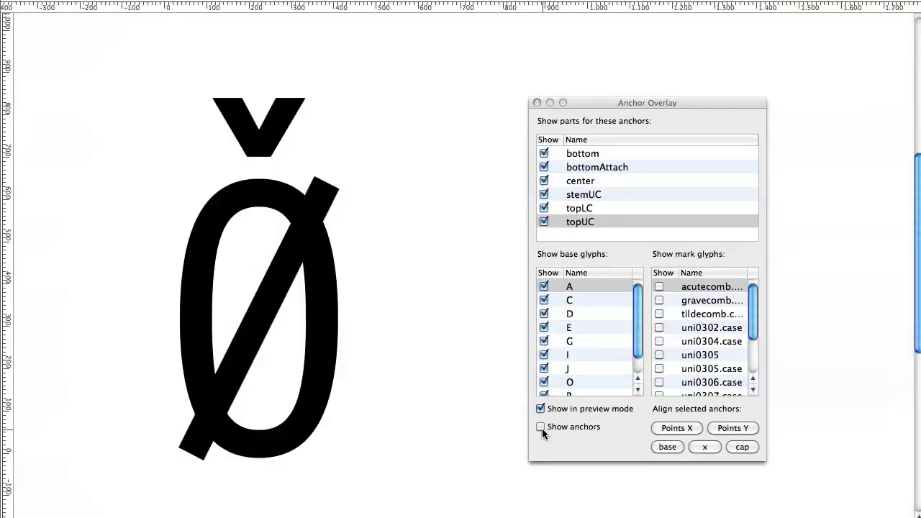
{"action": "left_click", "coordinate": [541, 427]}
{"action": "left_click", "coordinate": [541, 428]}
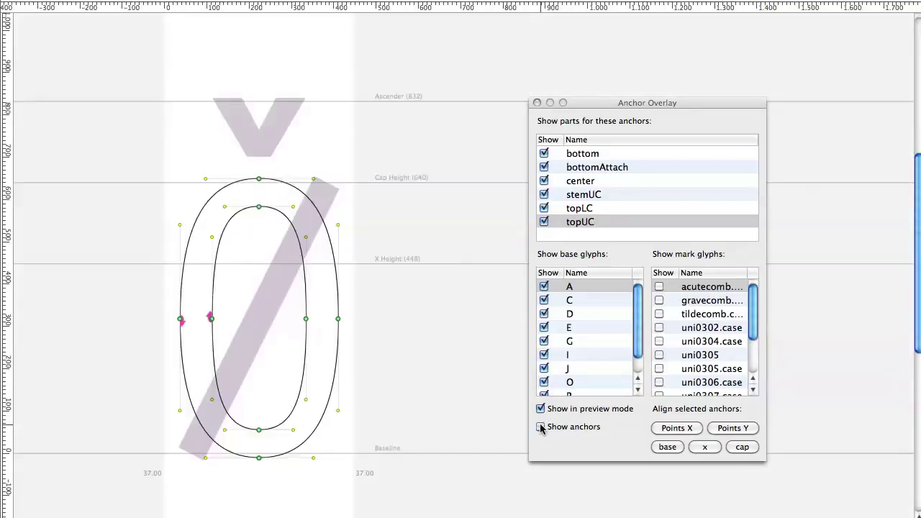
{"action": "left_click", "coordinate": [541, 427]}
{"action": "left_click", "coordinate": [536, 103]}
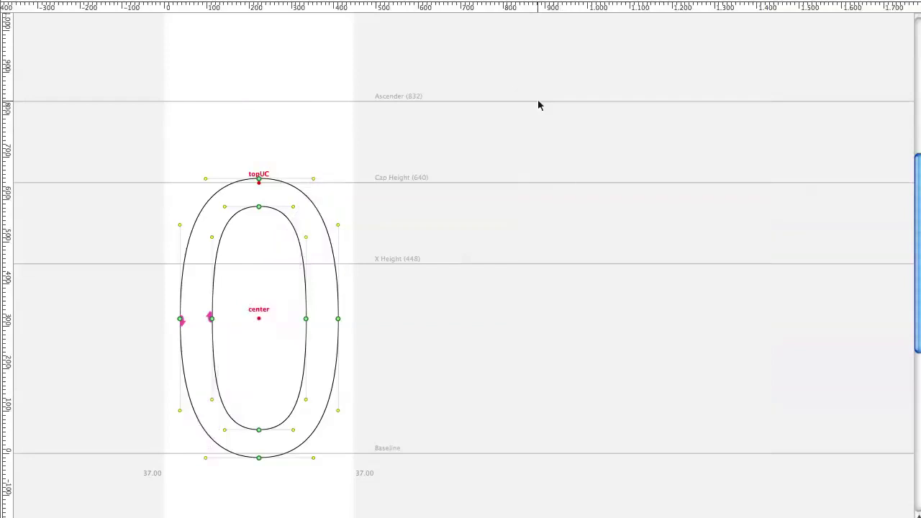